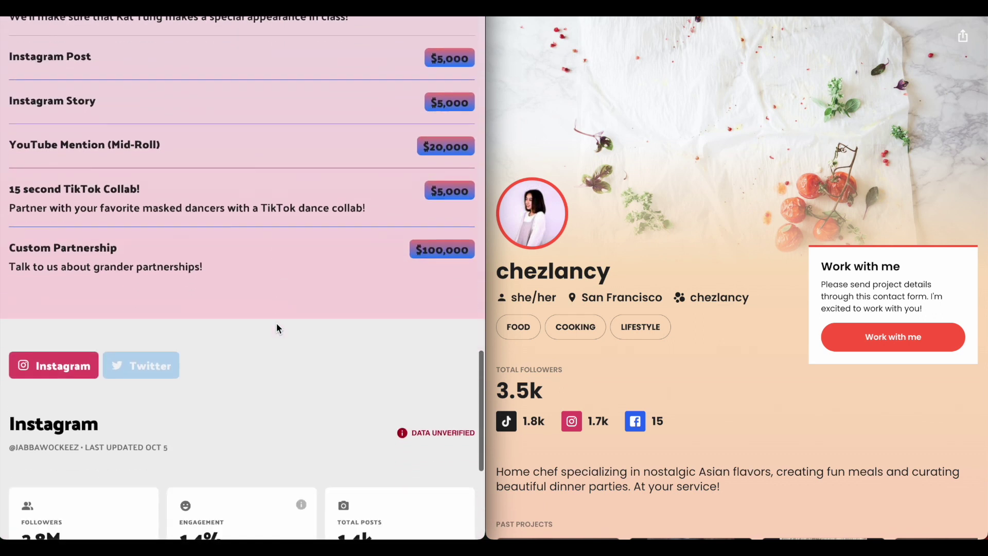
scroll(277, 323, "down", 4)
scroll(277, 322, "up", 4)
scroll(276, 327, "up", 4)
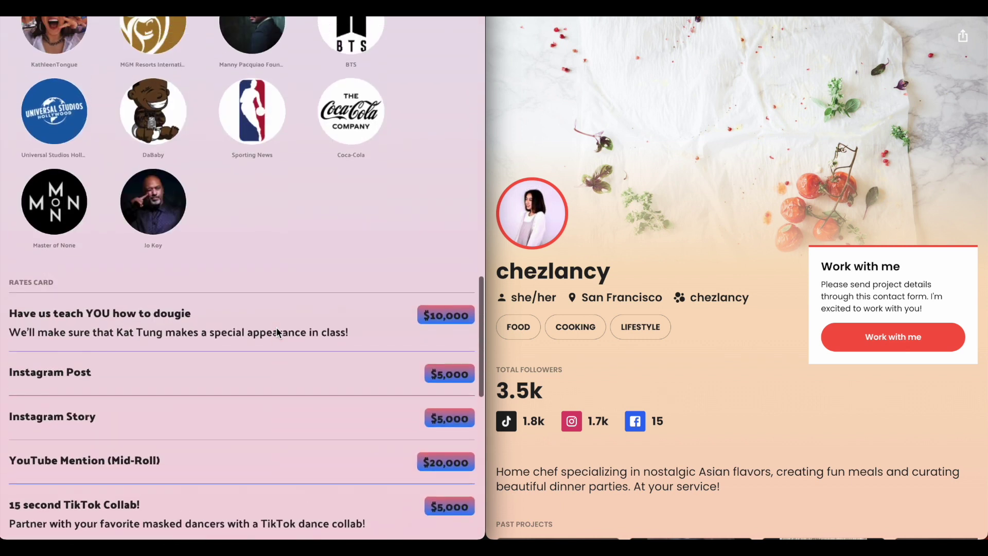
scroll(276, 328, "up", 3)
scroll(276, 328, "up", 4)
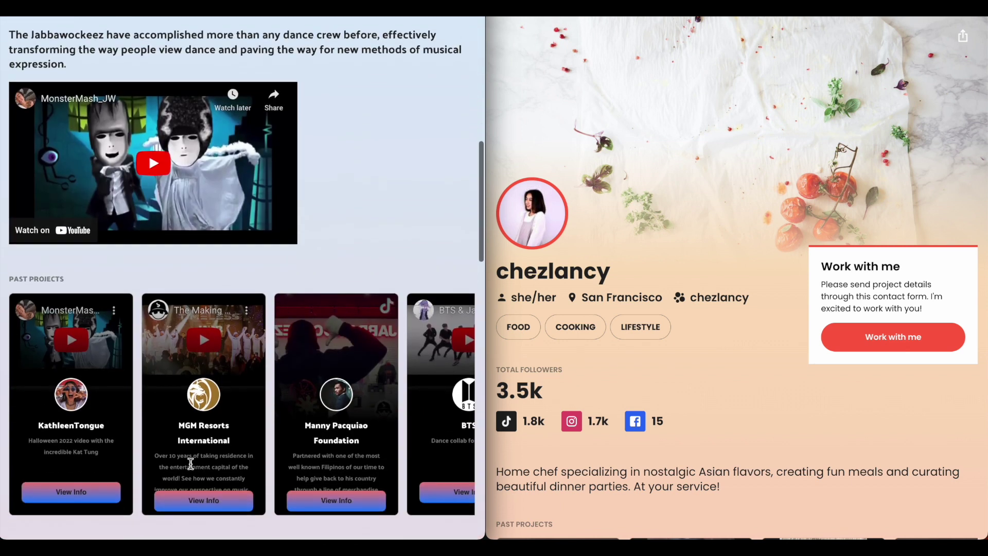
Step: View the MGM Resorts International project details on the dance crew's kit, then close them
left_click(200, 500)
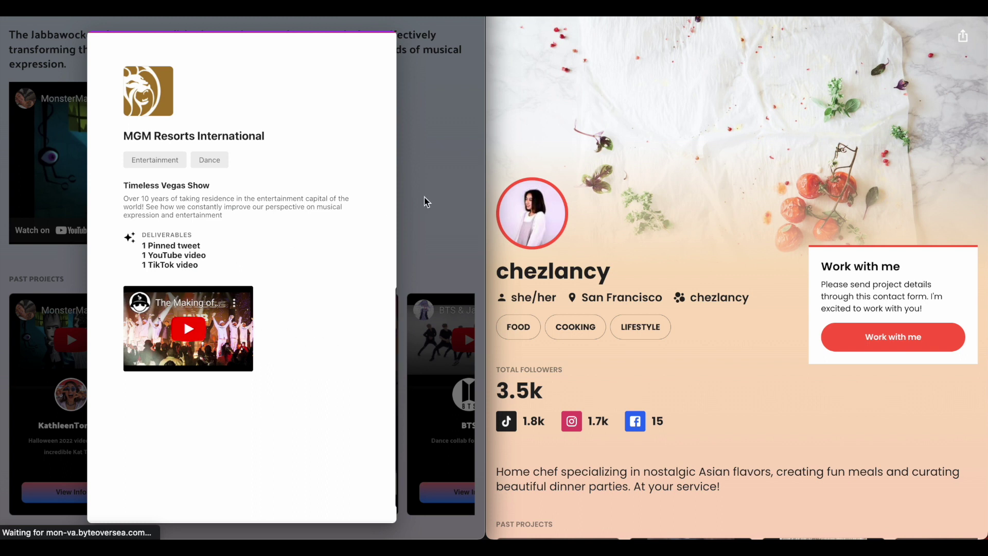
left_click(447, 192)
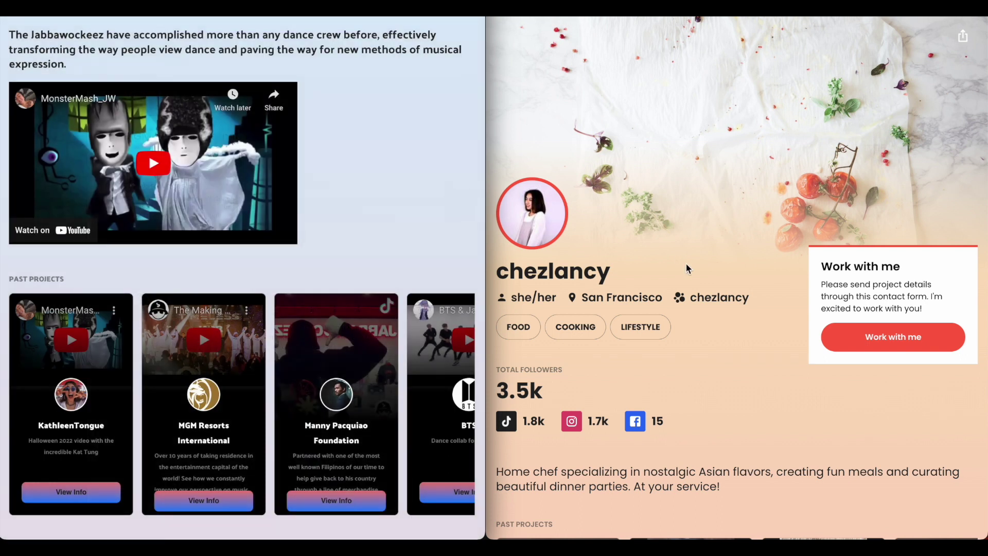
scroll(686, 263, "down", 3)
scroll(686, 262, "down", 2)
scroll(686, 263, "down", 2)
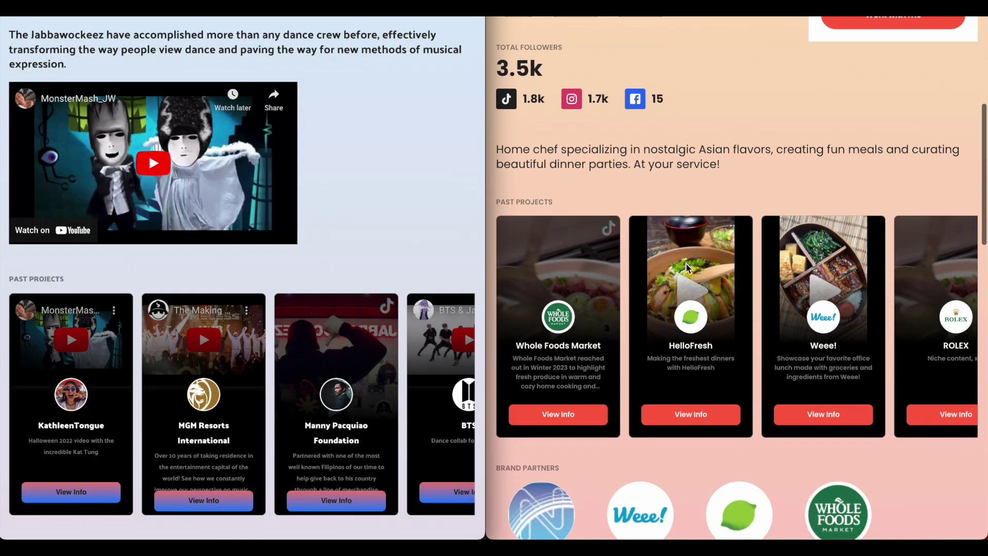
scroll(687, 266, "down", 3)
scroll(687, 267, "down", 3)
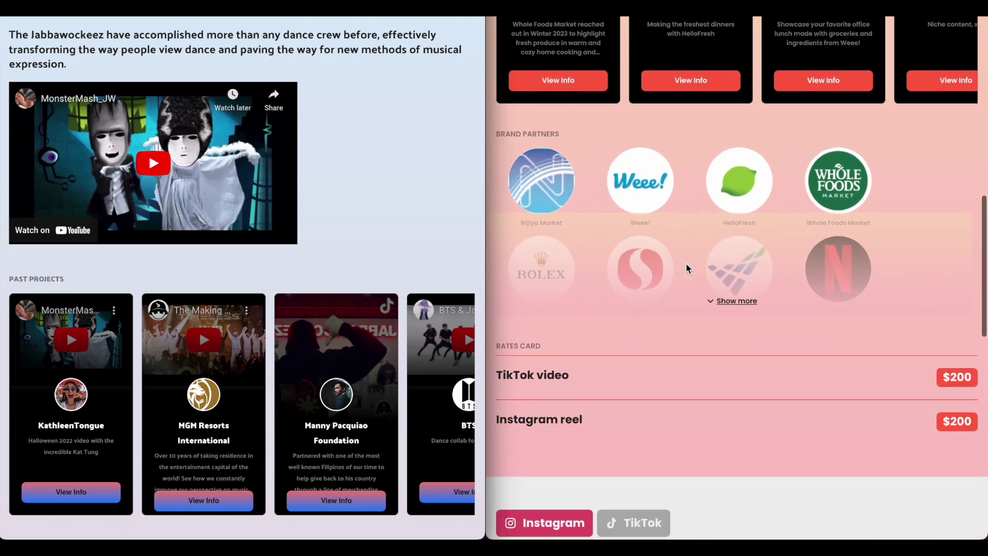
scroll(686, 263, "down", 1)
scroll(686, 263, "down", 3)
scroll(685, 263, "down", 1)
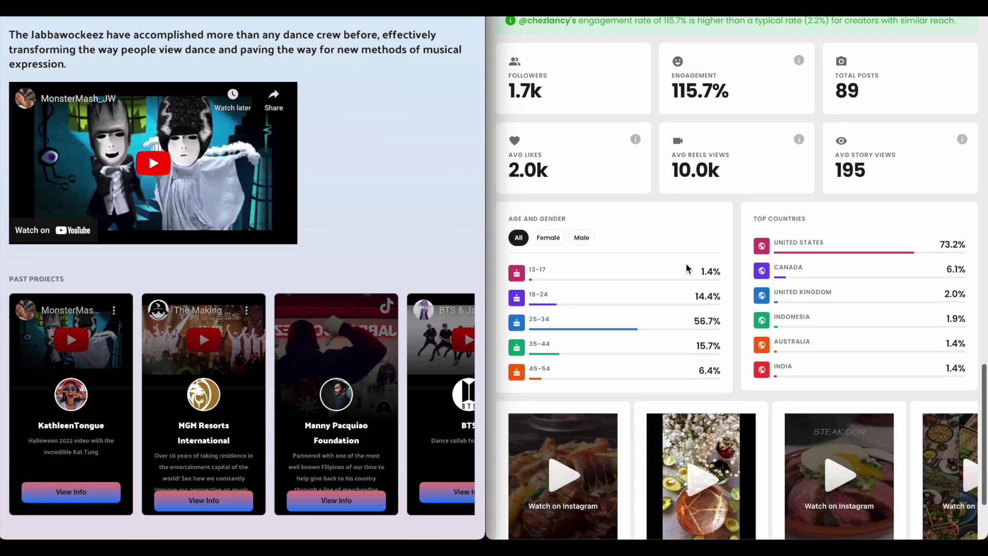
scroll(686, 267, "down", 1)
scroll(685, 266, "down", 1)
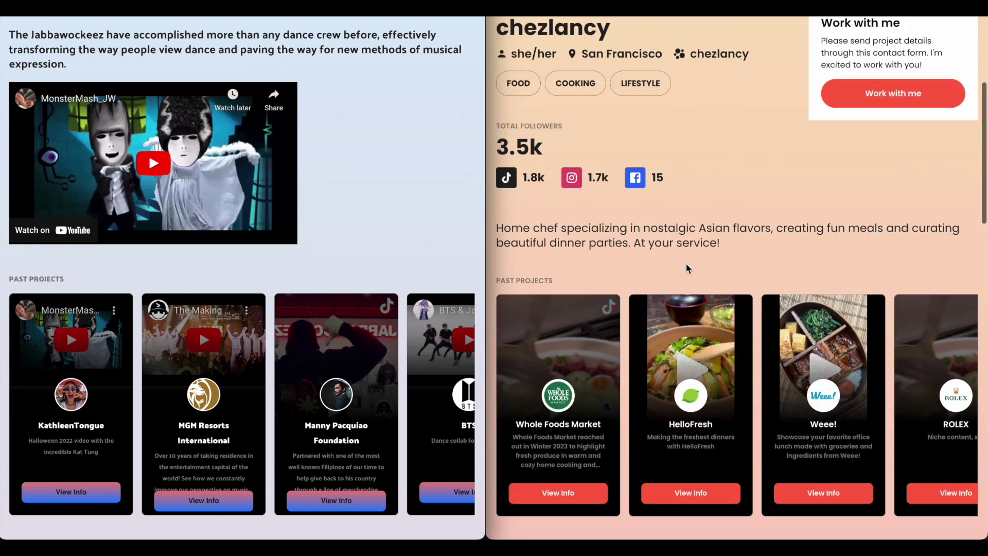
scroll(685, 263, "down", 3)
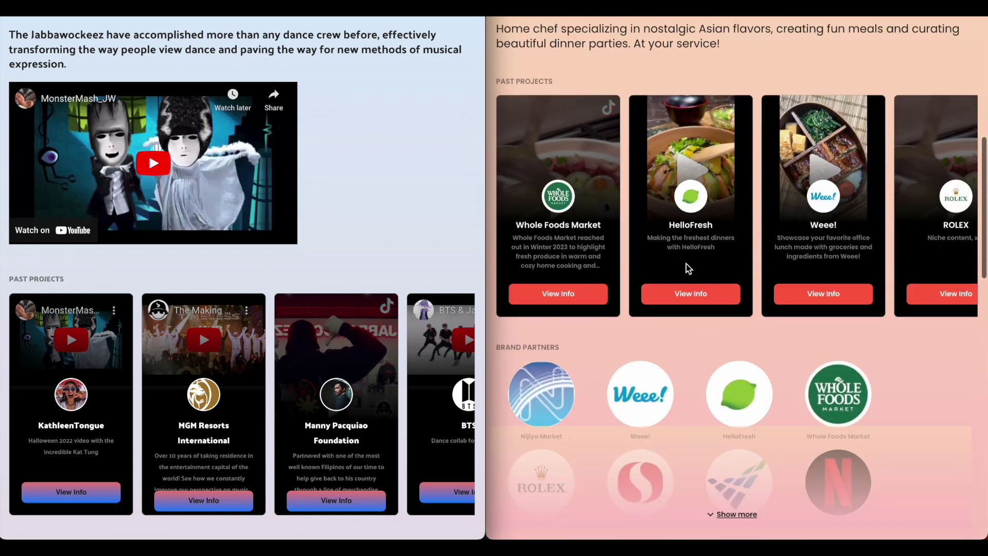
Step: Open the HelloFresh past project details on the home chef's media kit
left_click(688, 298)
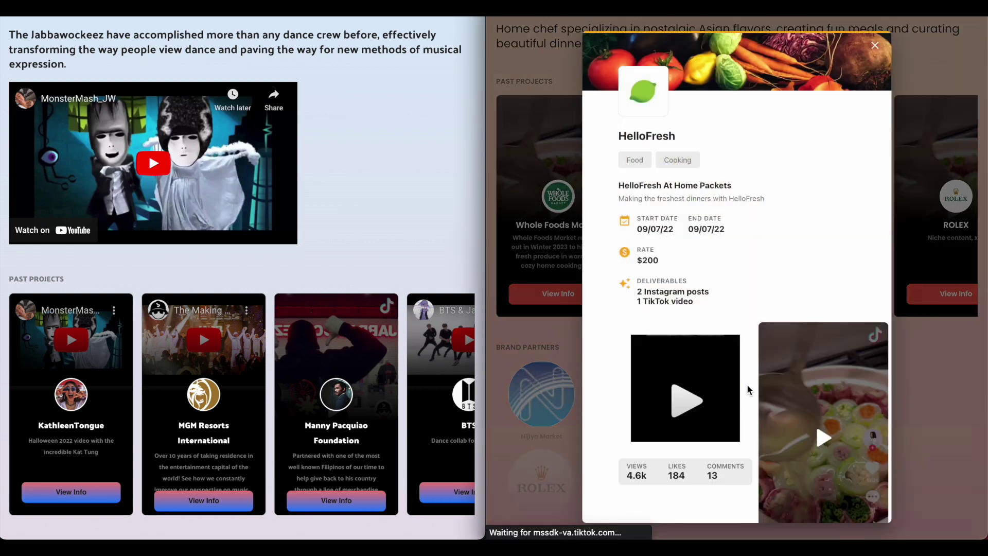
scroll(747, 390, "down", 1)
scroll(747, 390, "down", 1)
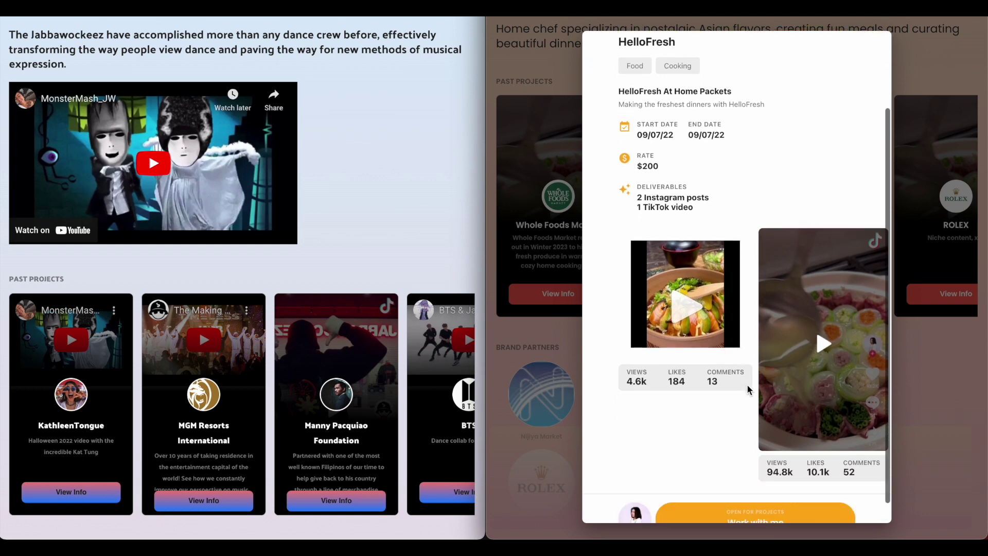
scroll(747, 390, "down", 1)
scroll(747, 390, "up", 1)
scroll(747, 390, "up", 2)
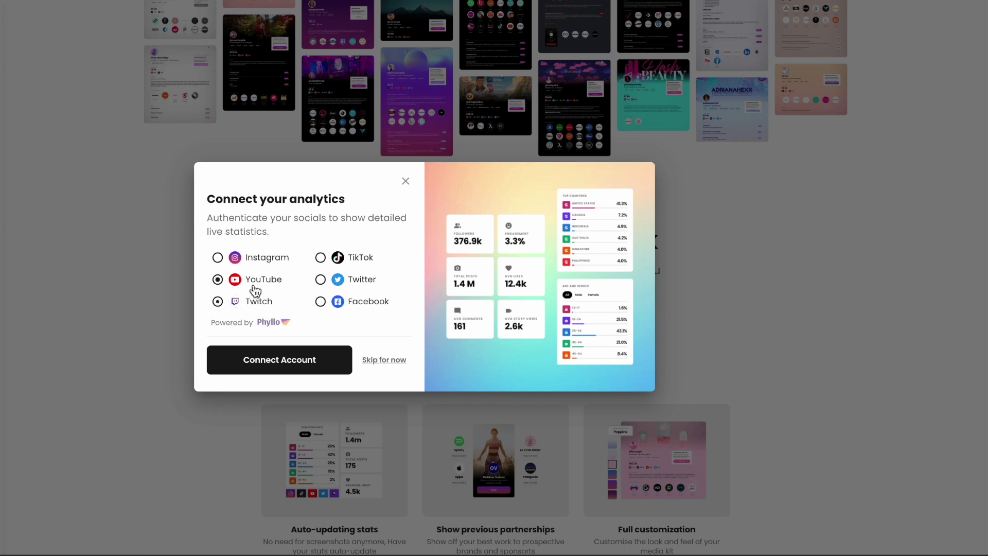
Step: Skip connecting analytics accounts and finish setup to reach the Media Kit dashboard
left_click(391, 362)
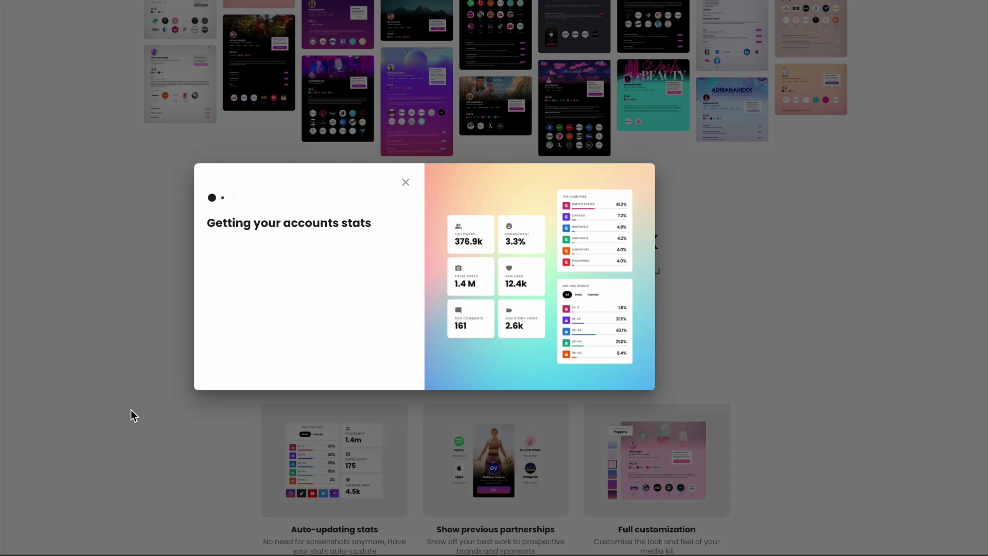
left_click(294, 370)
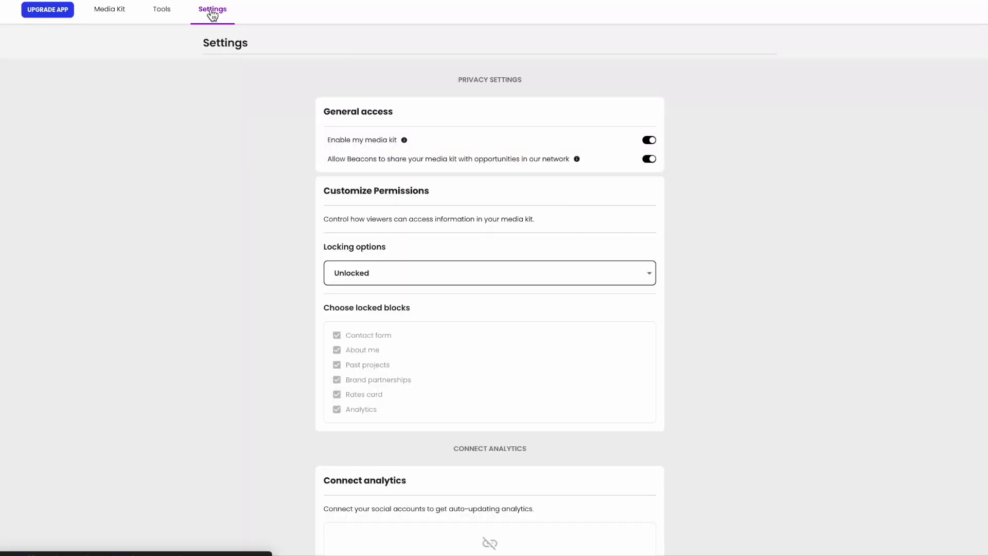
Step: Open the World's Best Boss media kit's locking options in Settings
left_click(600, 274)
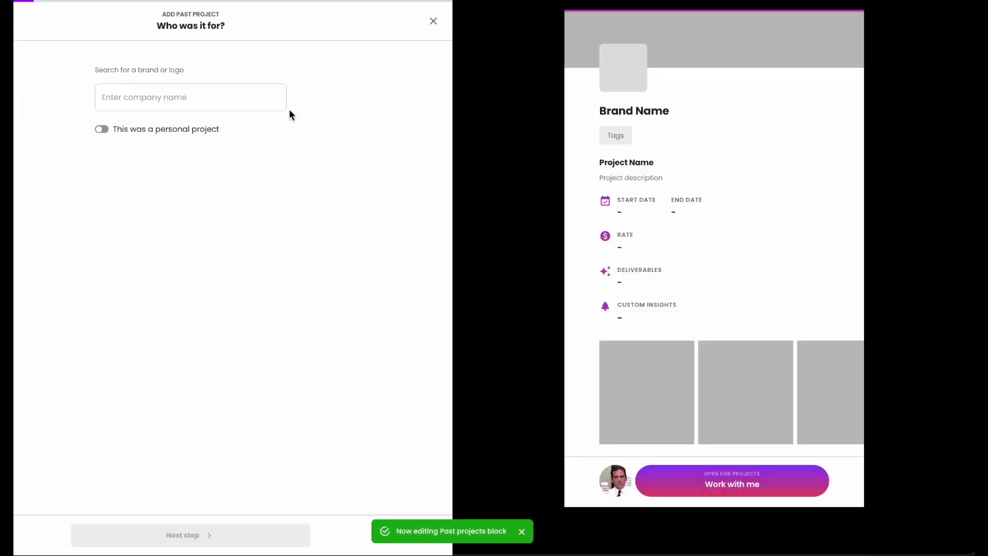
Step: Advance the Add Past Project form to the project description step
left_click(190, 535)
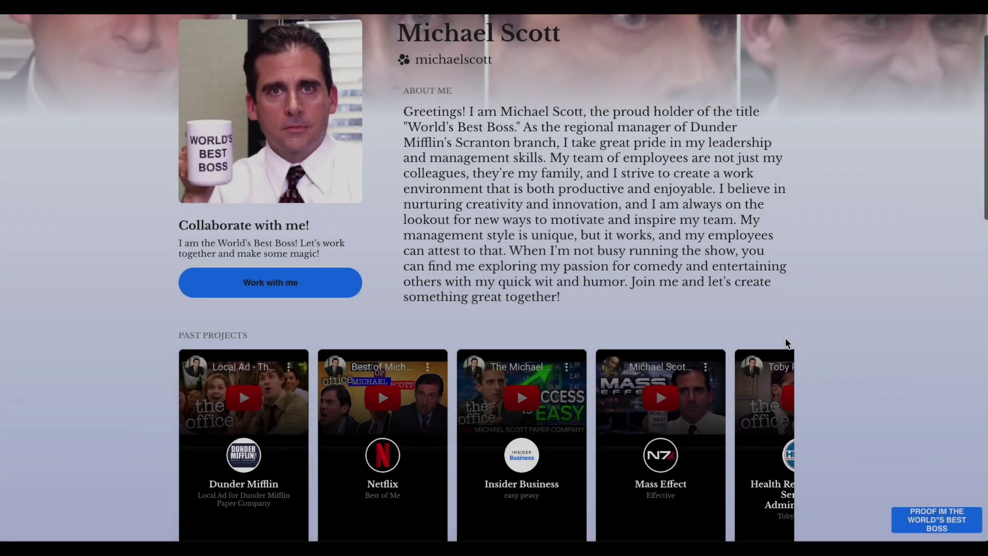
scroll(786, 343, "down", 2)
scroll(786, 342, "right", 1)
scroll(785, 343, "down", 3)
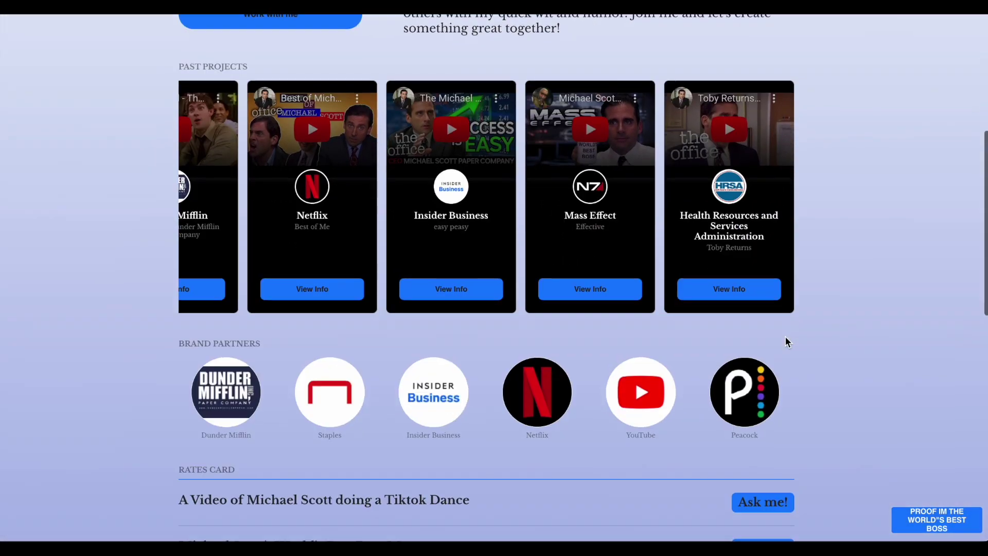
scroll(785, 339, "down", 2)
scroll(785, 340, "down", 1)
scroll(785, 340, "down", 1)
scroll(785, 336, "down", 1)
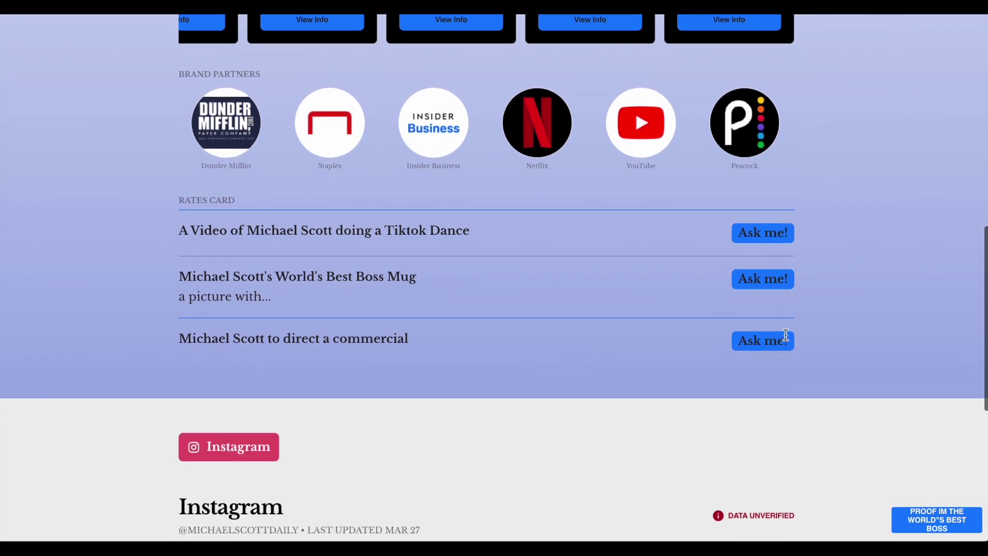
scroll(785, 336, "down", 2)
scroll(786, 335, "down", 2)
scroll(785, 334, "down", 1)
scroll(785, 335, "up", 4)
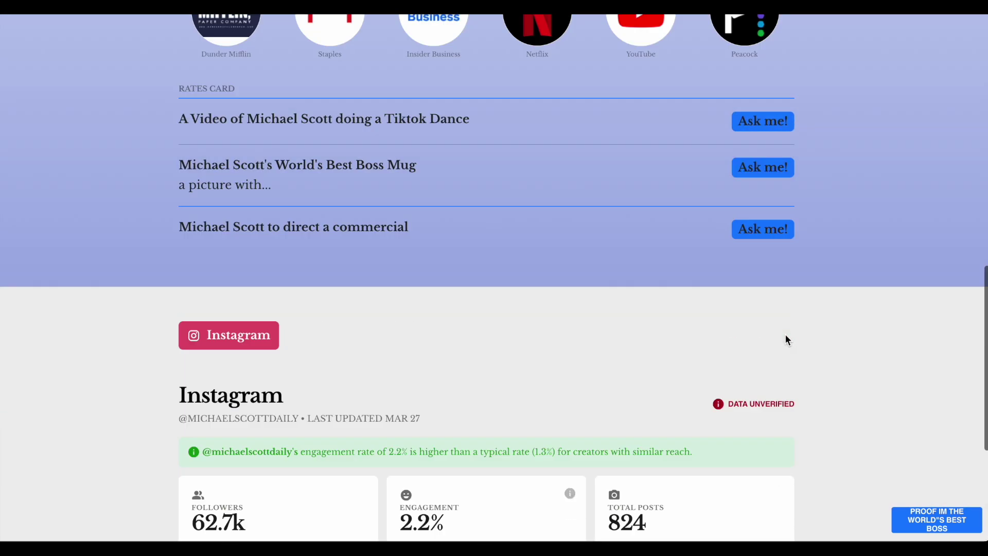
scroll(785, 334, "up", 5)
scroll(785, 334, "up", 2)
scroll(787, 348, "up", 2)
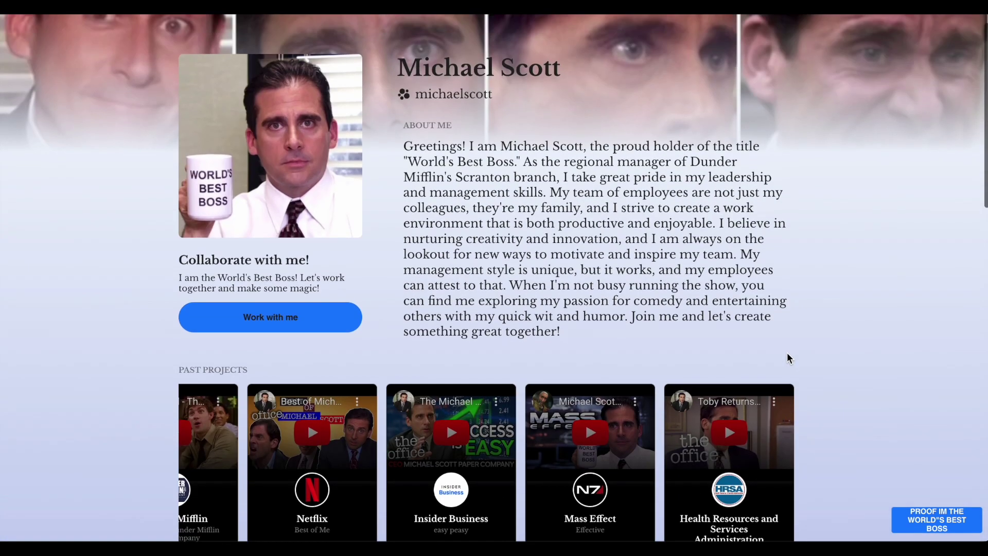
Step: Open the Work with me collaboration contact form on the published Michael Scott kit
left_click(312, 326)
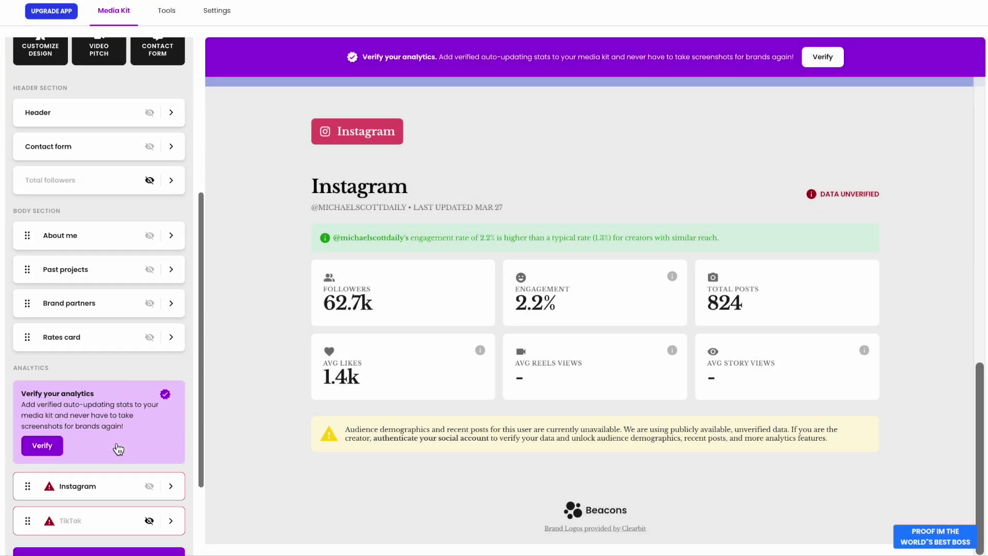
scroll(118, 448, "down", 1)
Step: Select the engagement rate in the Instagram section settings, then open the AI Outreach drafter
left_click(91, 460)
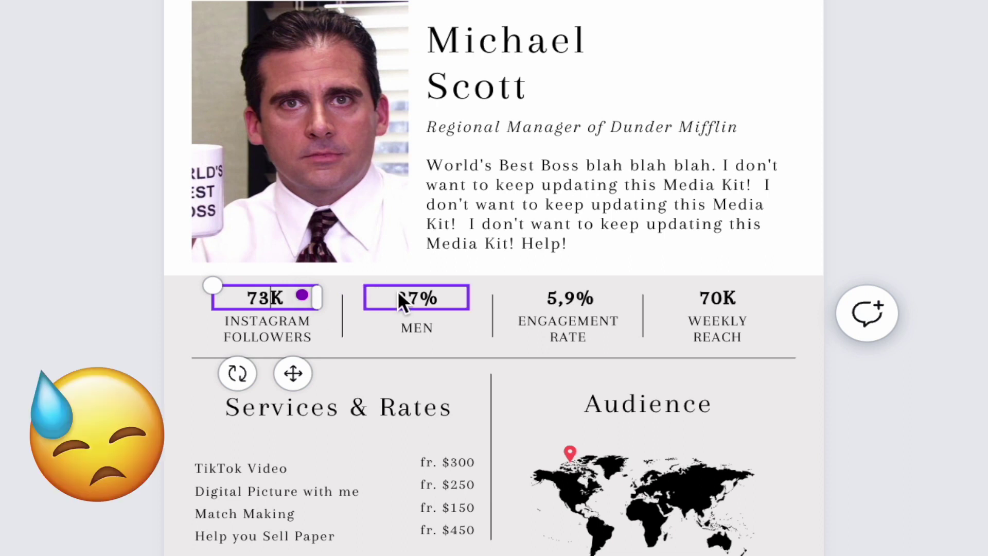
left_click(558, 293)
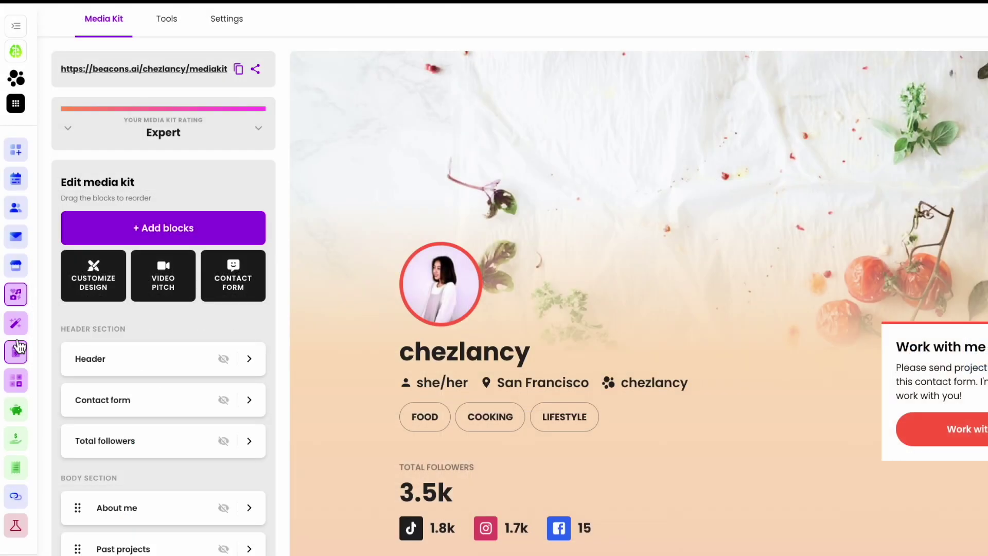
left_click(16, 324)
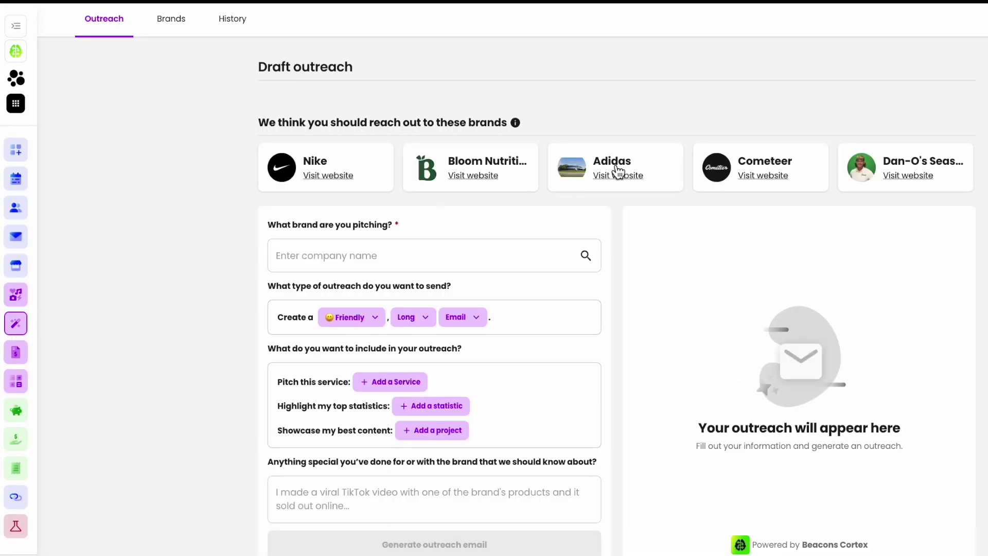
Step: Generate witty, short Instagram/TikTok DMs to HelloFresh pitching TikTok video and the Whole Foods project
left_click(686, 160)
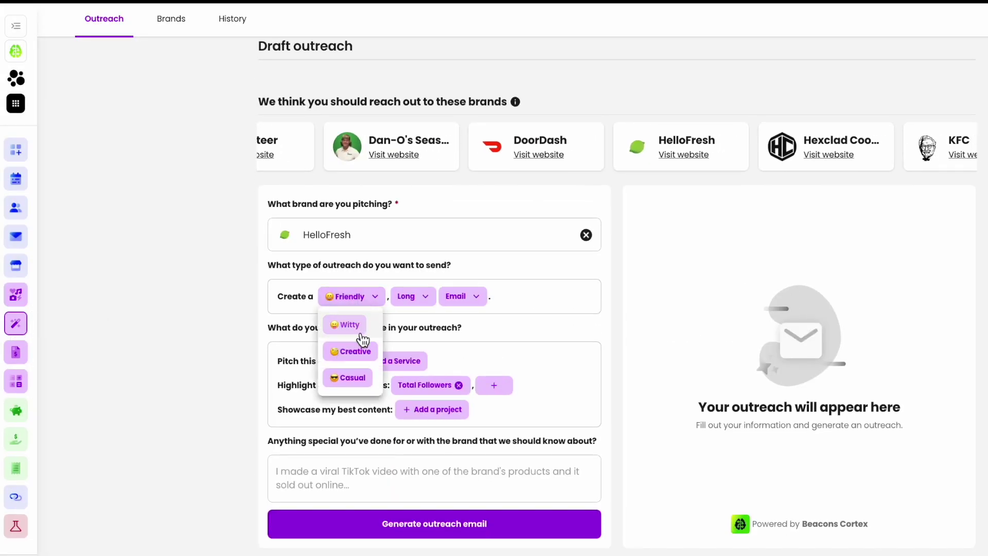
left_click(482, 325)
left_click(395, 343)
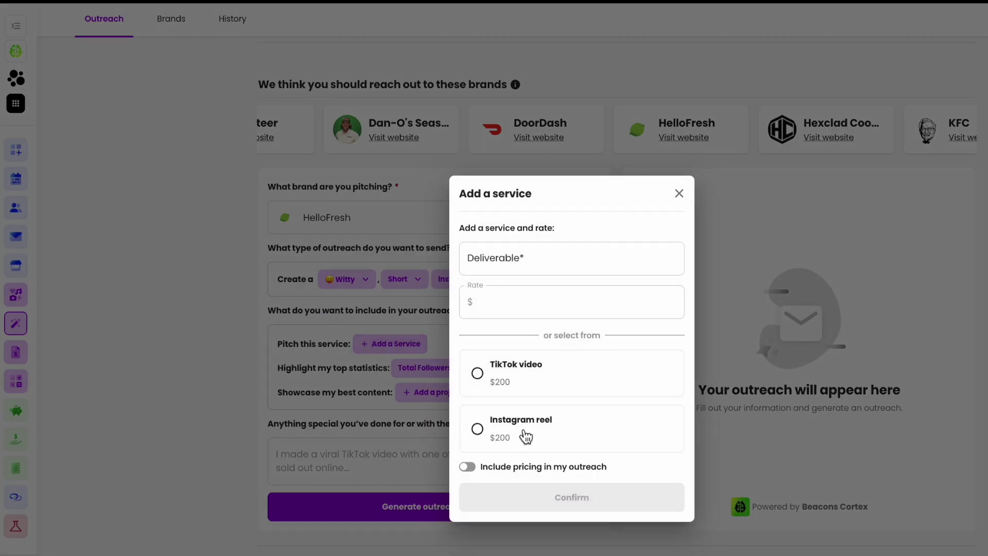
left_click(529, 502)
left_click(431, 392)
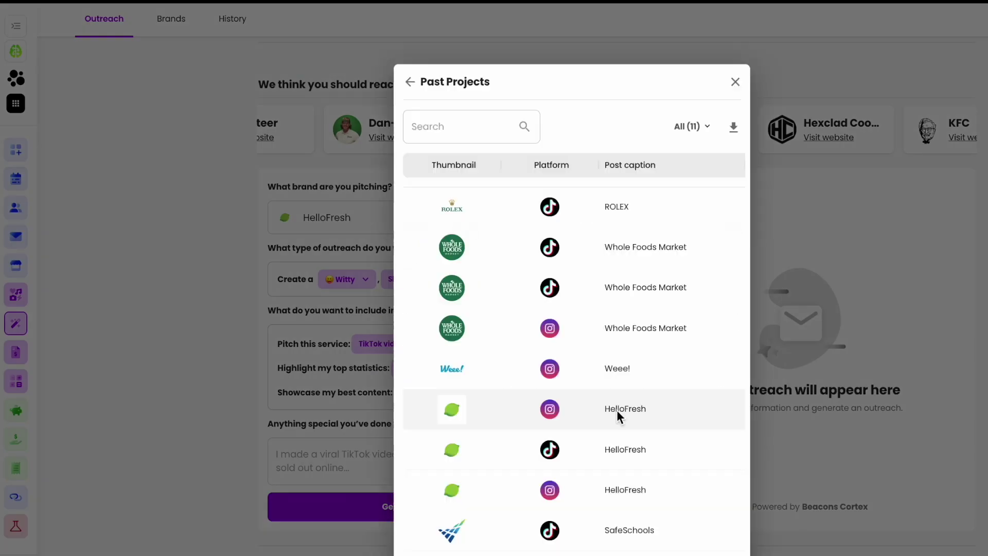
left_click(490, 257)
left_click(463, 504)
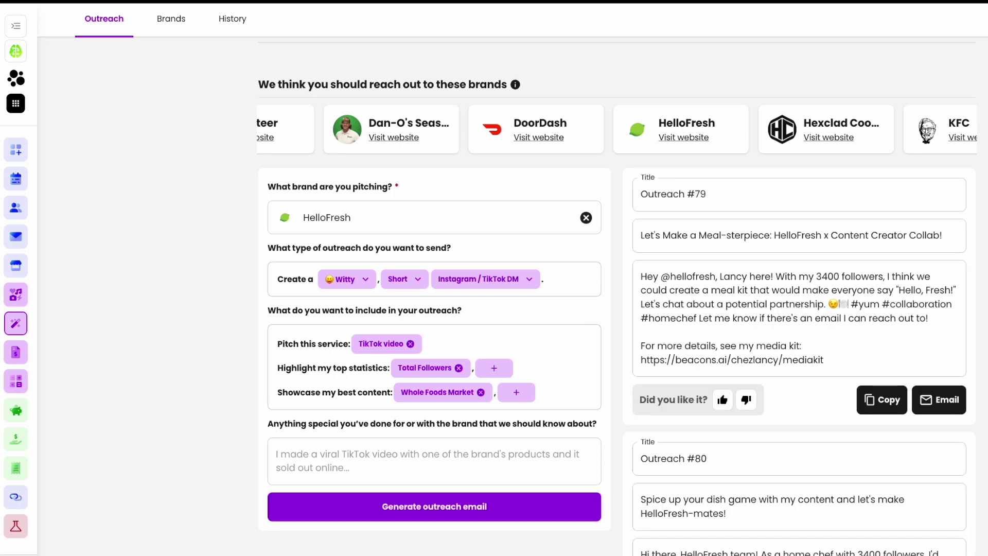
scroll(878, 335, "down", 3)
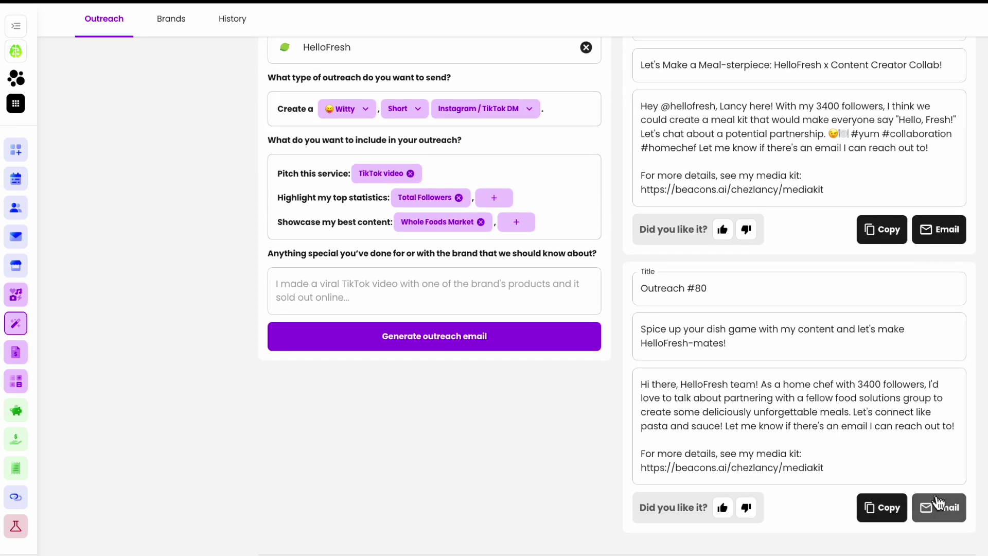
scroll(300, 478, "up", 3)
Step: Open the pricing calculator and switch its platform from TikTok to Instagram
left_click(19, 382)
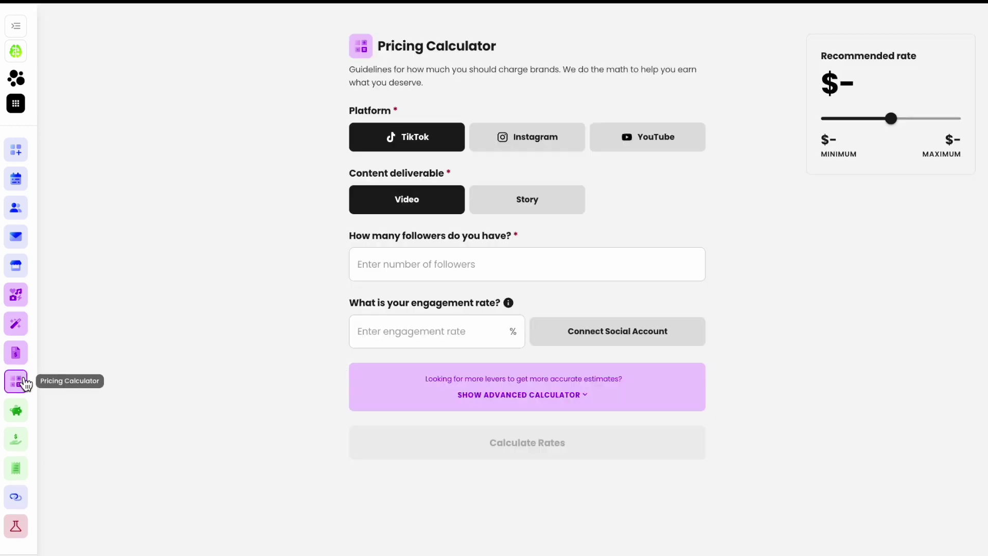
left_click(536, 135)
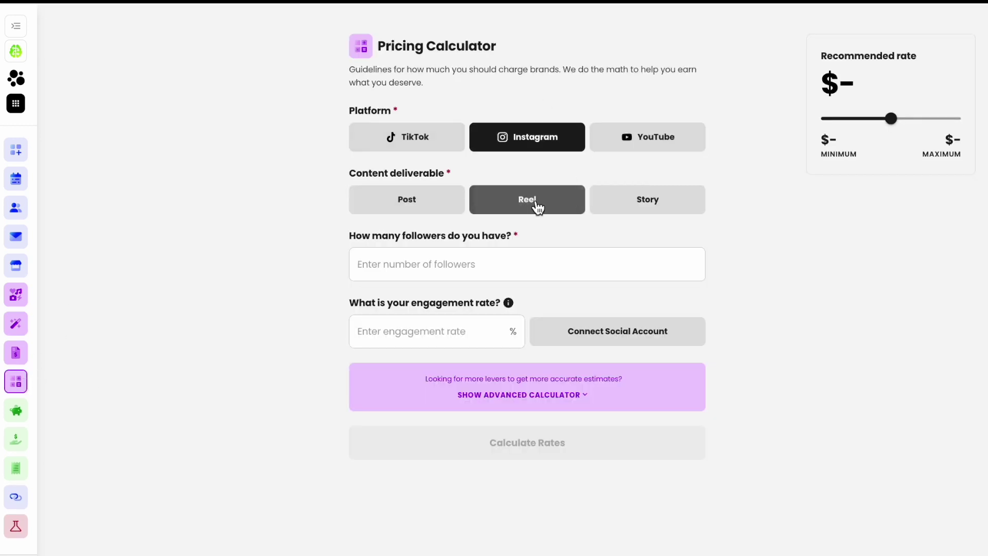